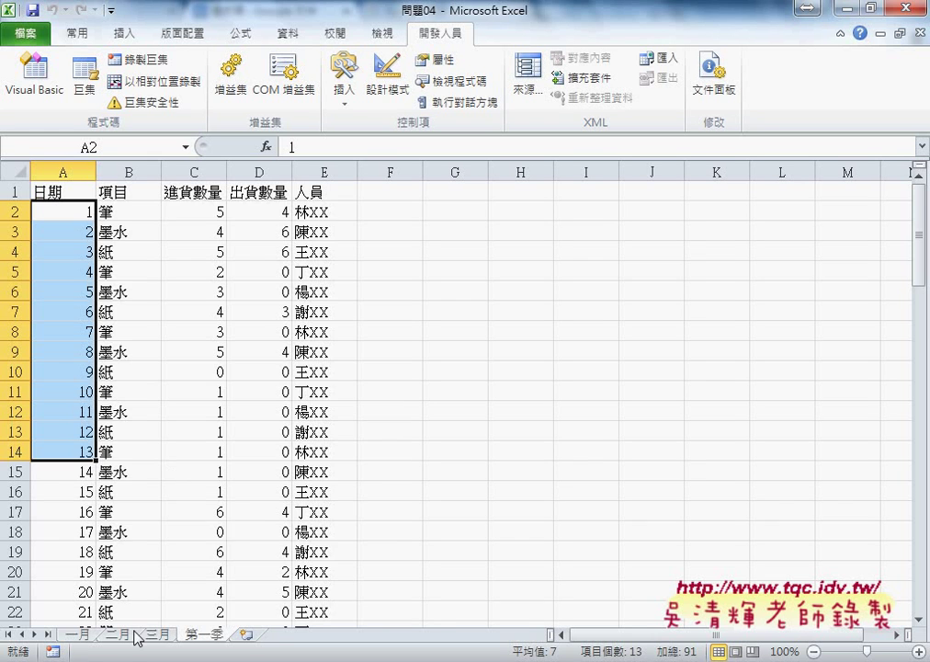
Step: Review the 一月 sheet and select its dates in A2:A17
left_click(77, 633)
left_click(73, 212)
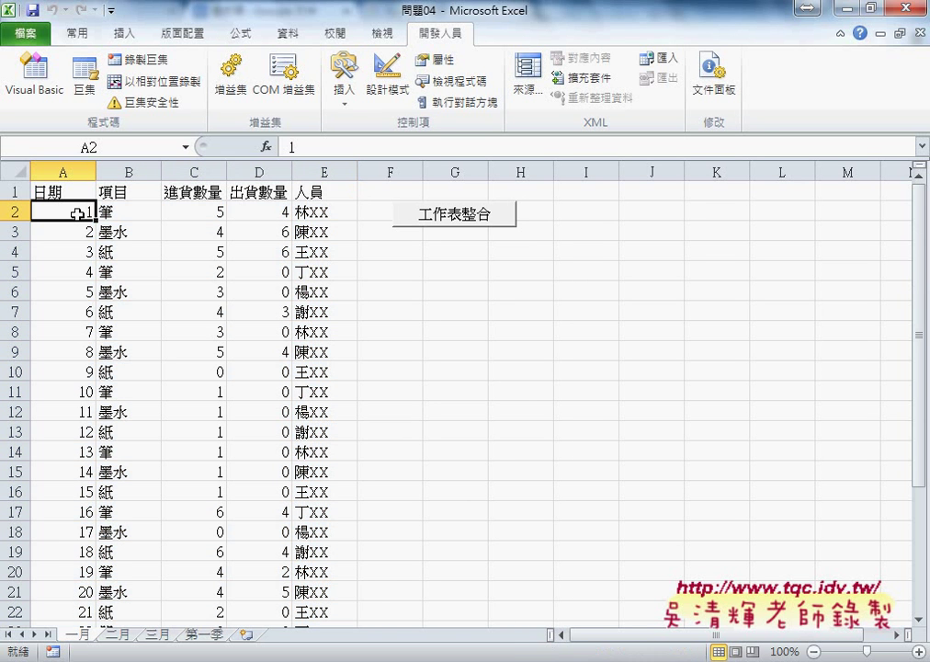
left_click(64, 195)
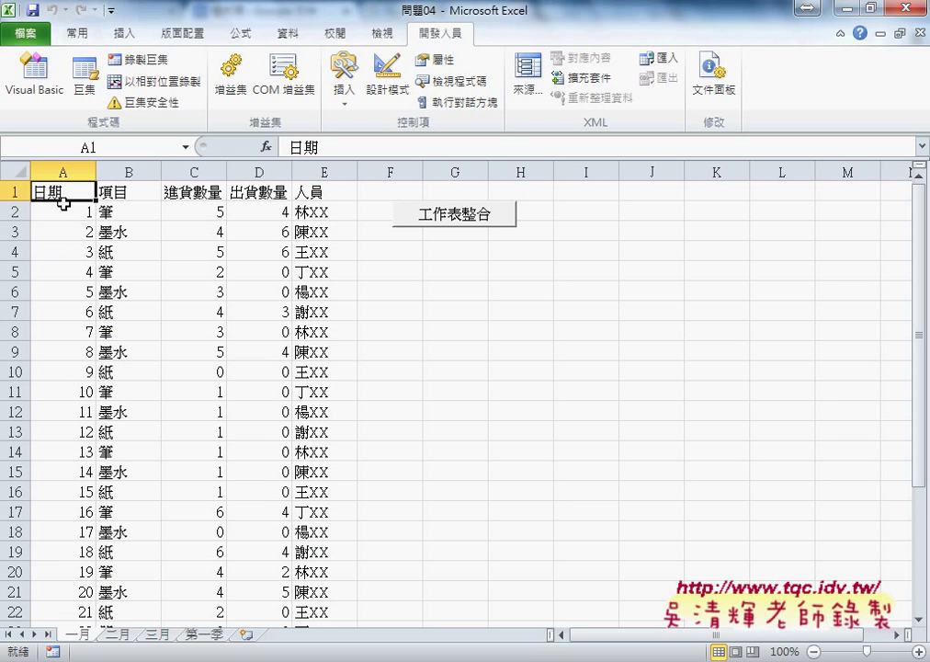
left_click_drag(65, 211, 74, 517)
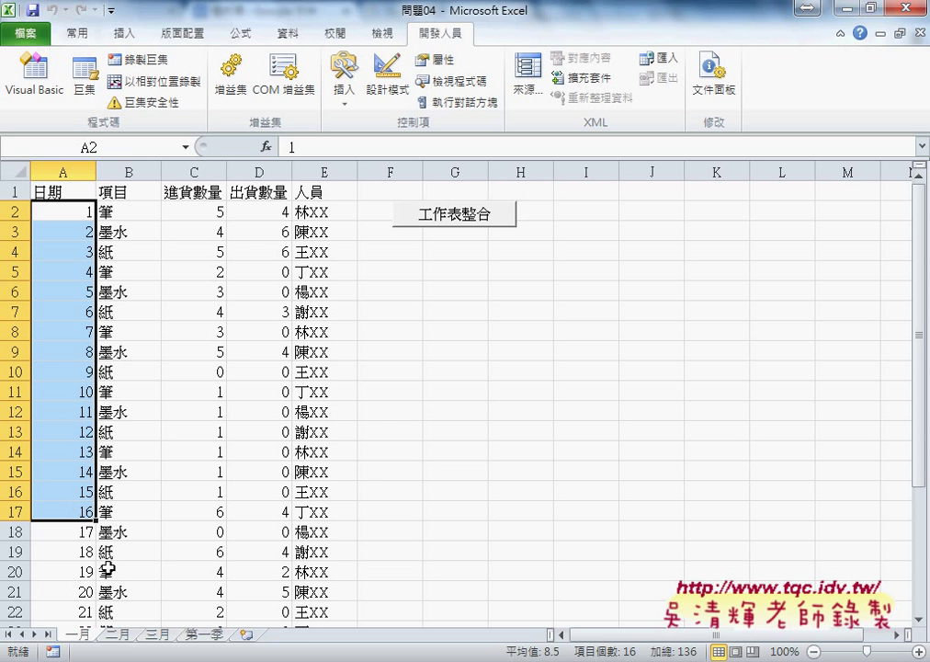
Step: Check the 二月 and 三月 sheets, then return to 一月 and go to 第一季
left_click(121, 634)
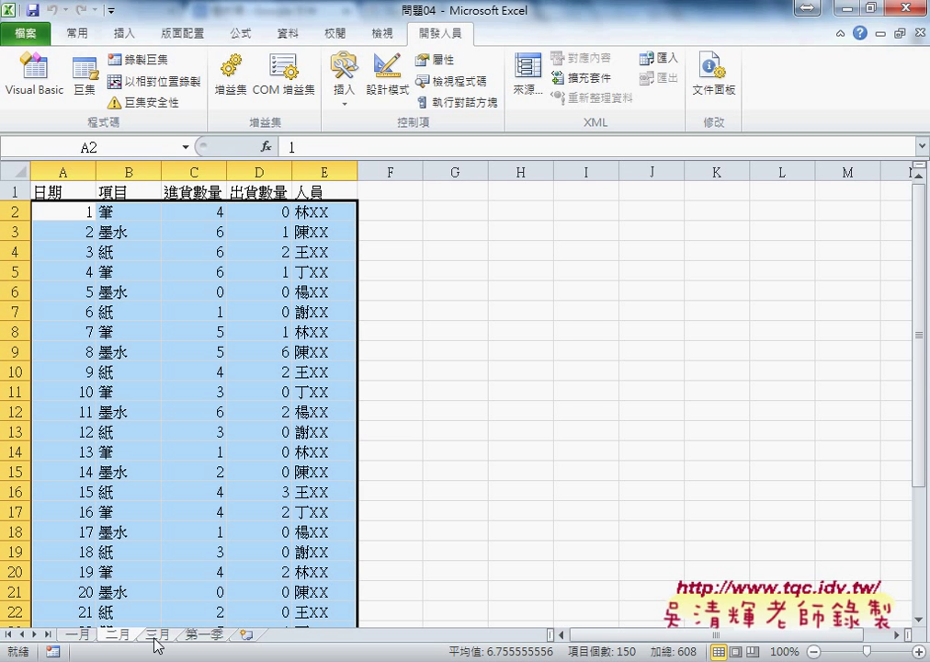
left_click(156, 634)
left_click(76, 212)
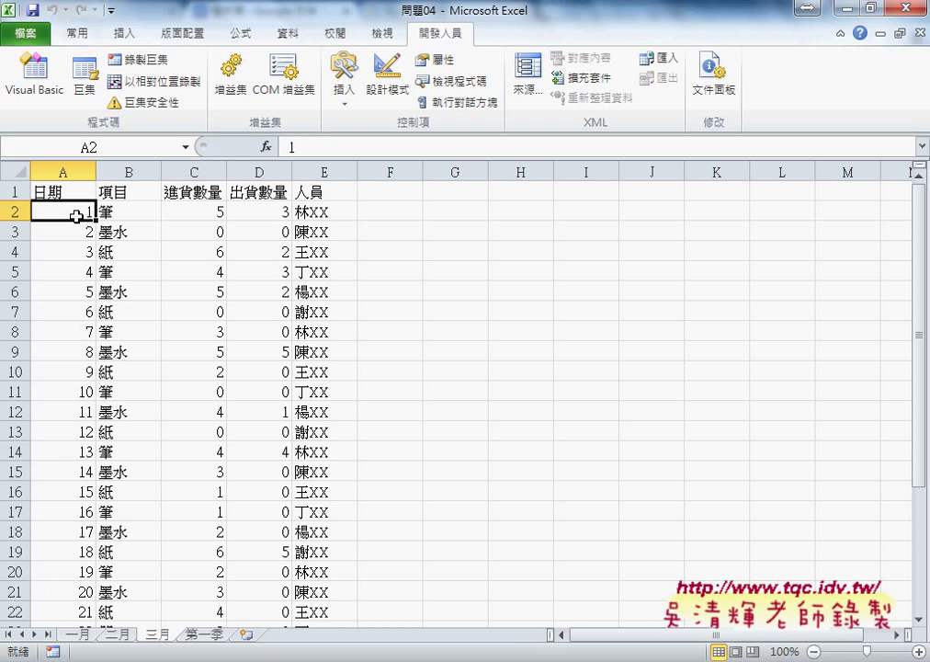
left_click(79, 634)
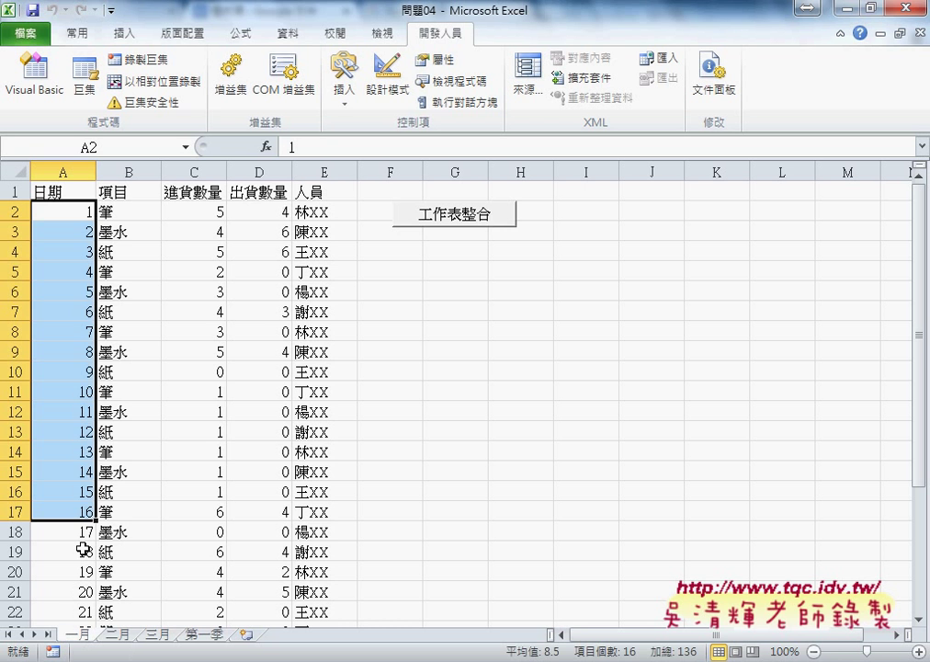
left_click(206, 635)
Step: Select cell A2 on 第一季 and mark up the 一月 tab and A2 with the pen
left_click(72, 212)
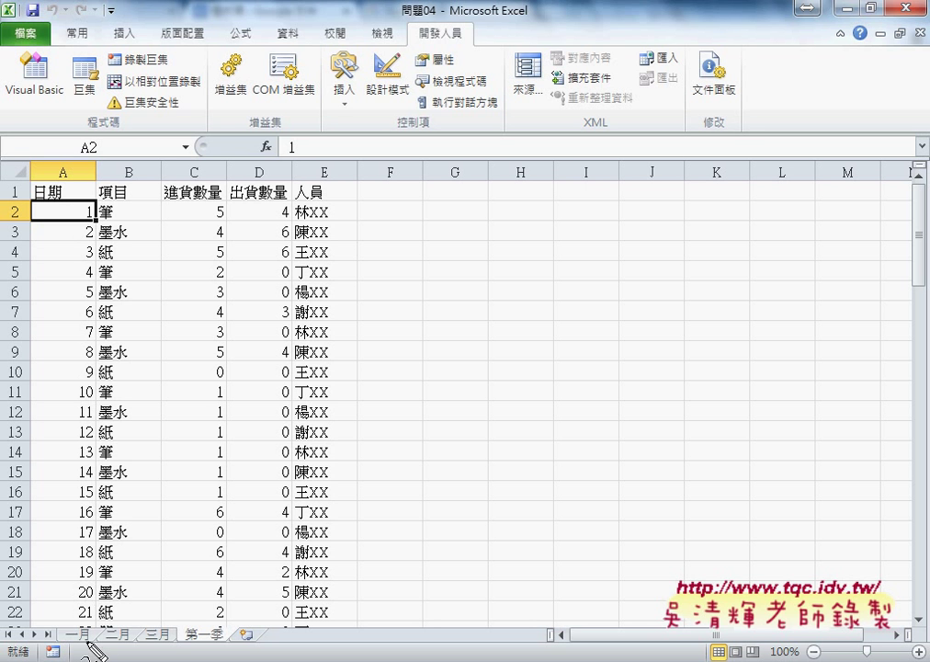
mouse_move(64, 626)
left_mouse_down()
mouse_move(96, 642)
mouse_move(70, 211)
mouse_move(96, 201)
left_mouse_up()
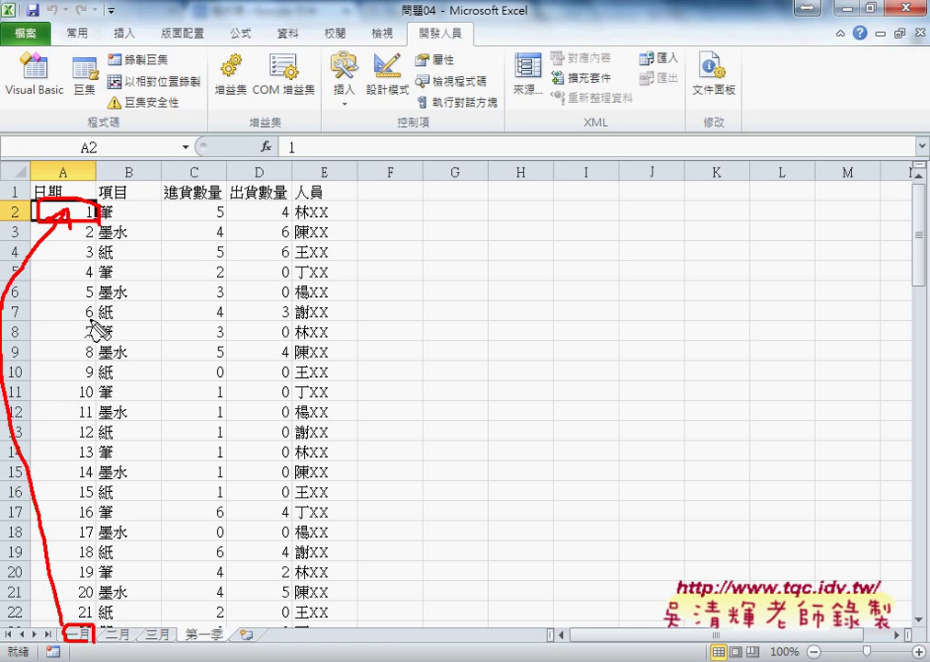
mouse_move(73, 138)
left_mouse_down()
mouse_move(74, 179)
mouse_move(91, 161)
left_mouse_up()
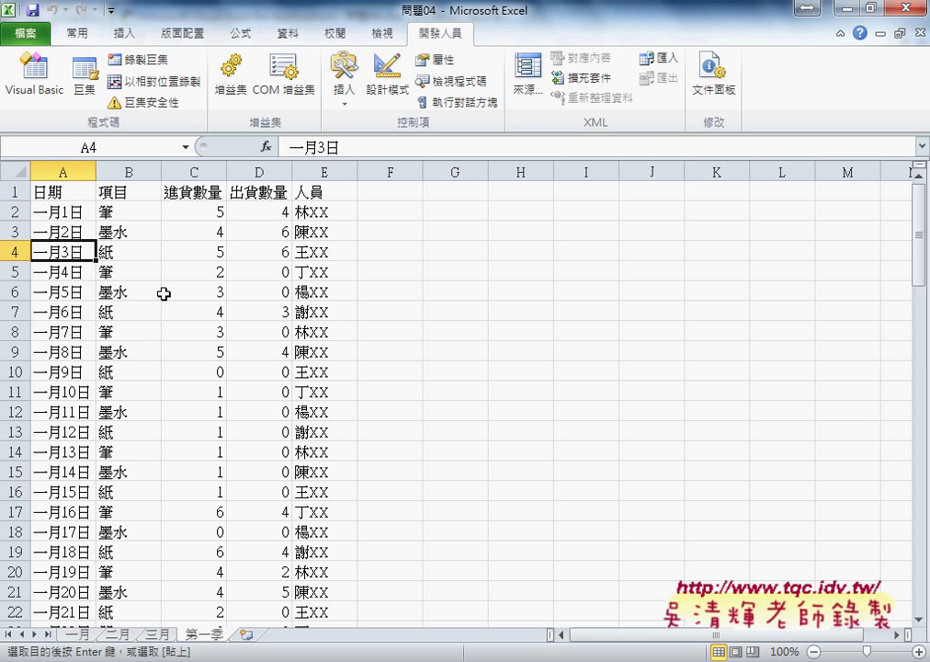
left_click(81, 634)
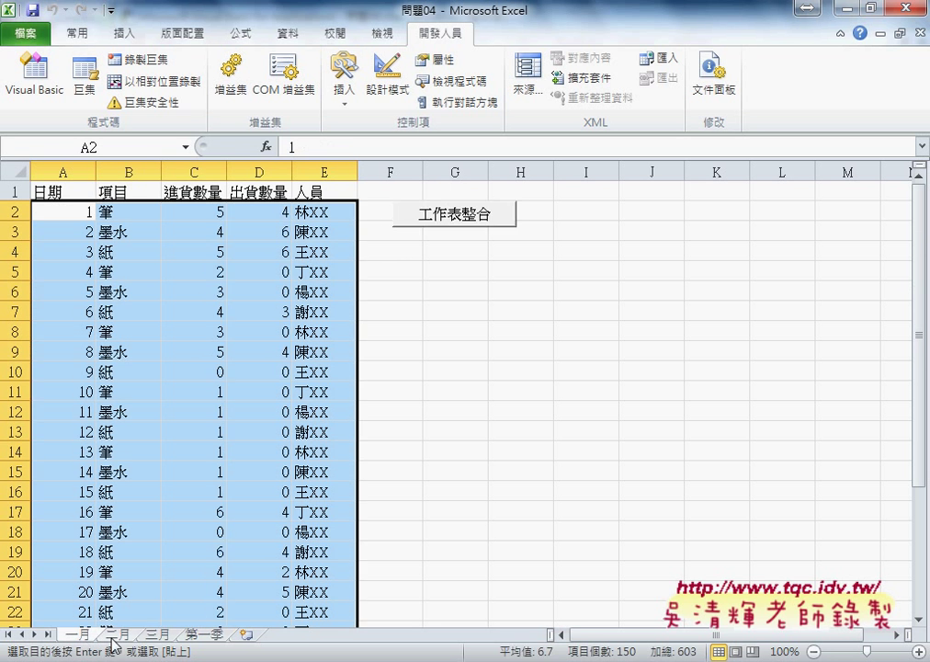
left_click(115, 634)
left_click(146, 634)
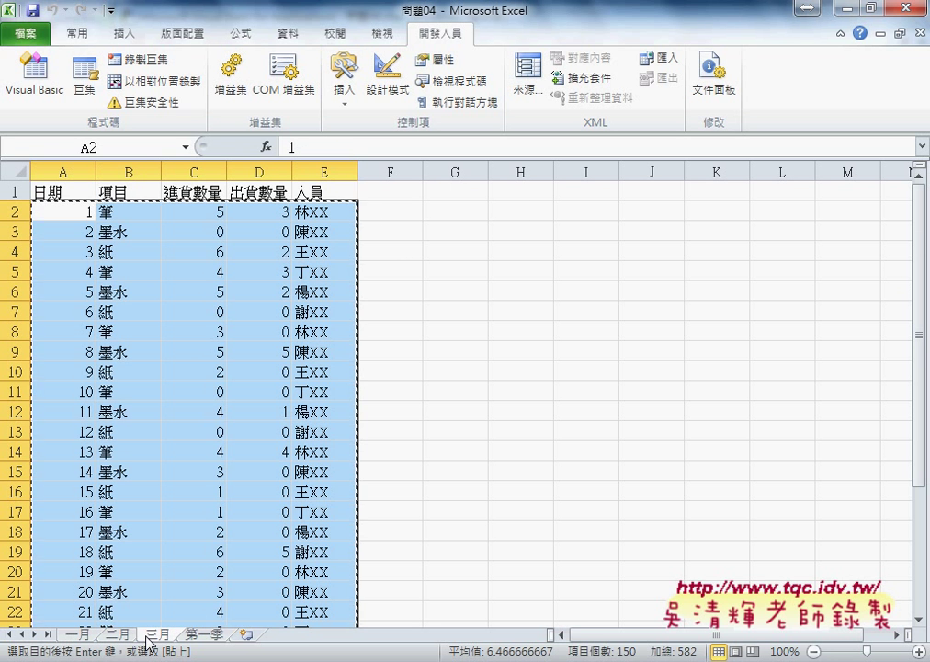
left_click(202, 639)
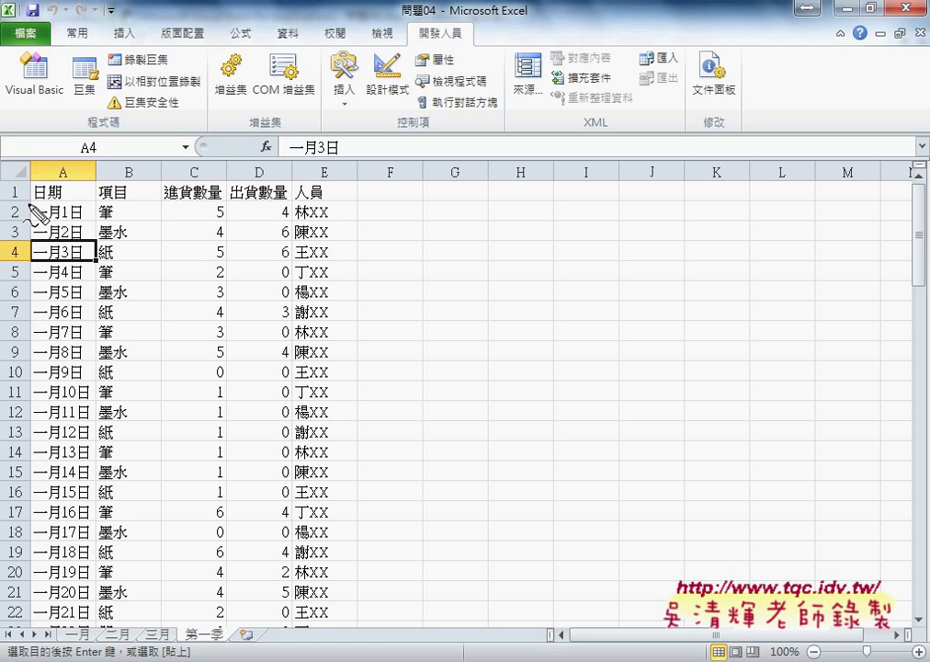
left_click_drag(34, 222, 60, 221)
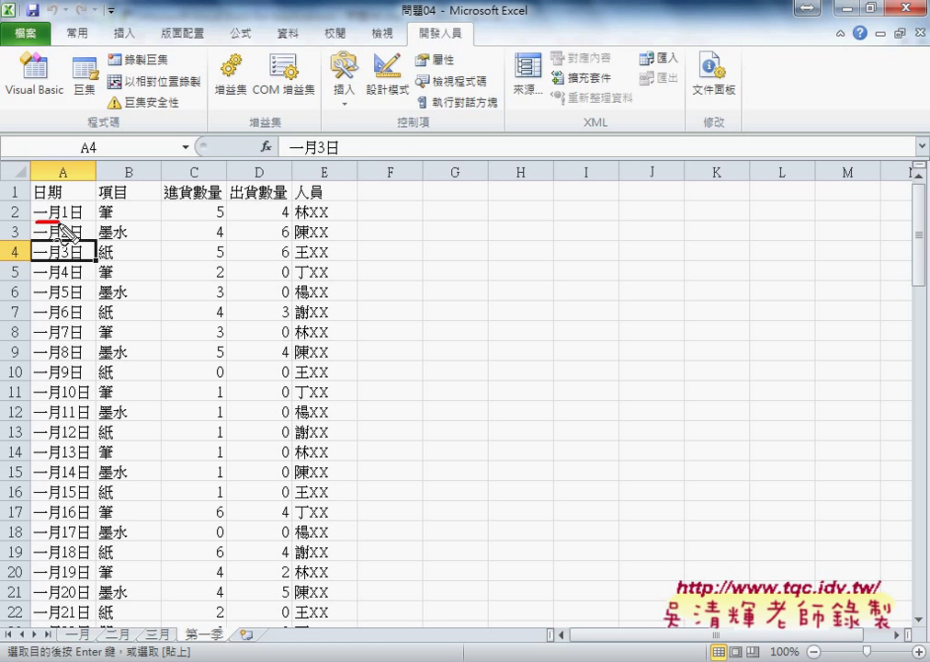
left_click_drag(64, 640, 90, 641)
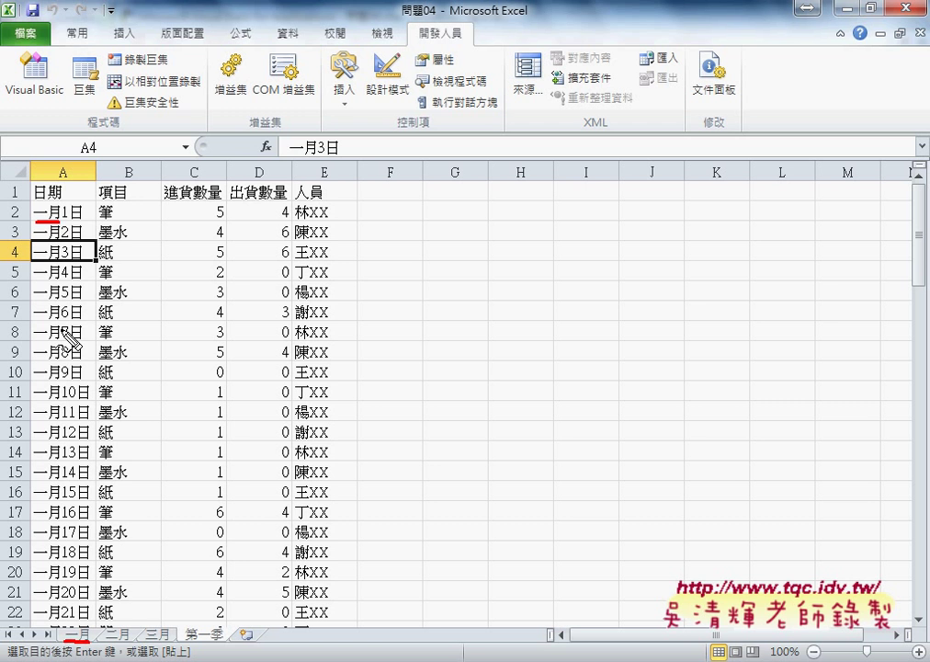
left_click_drag(64, 221, 71, 221)
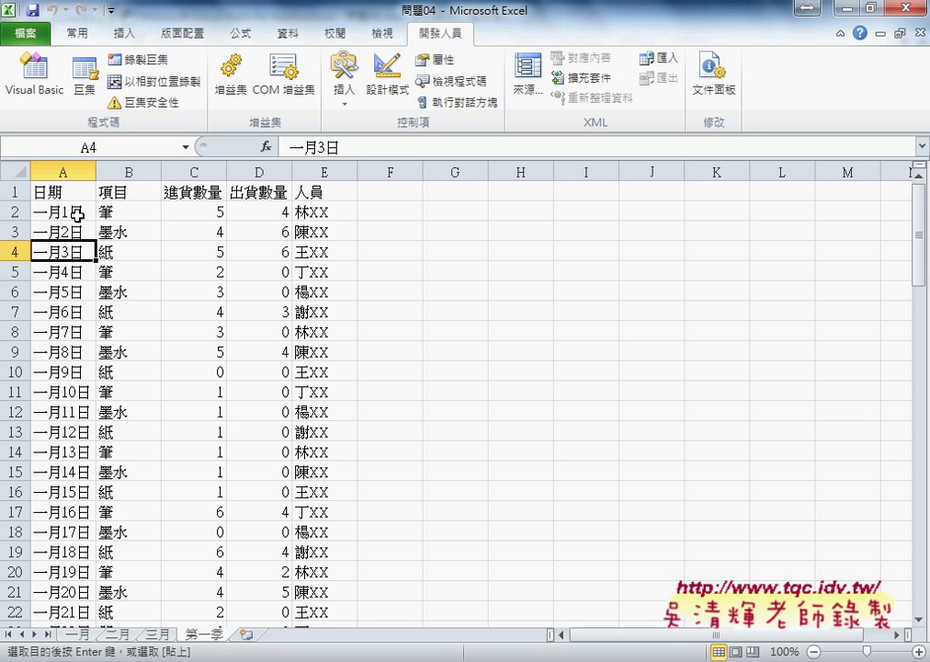
left_click(80, 212)
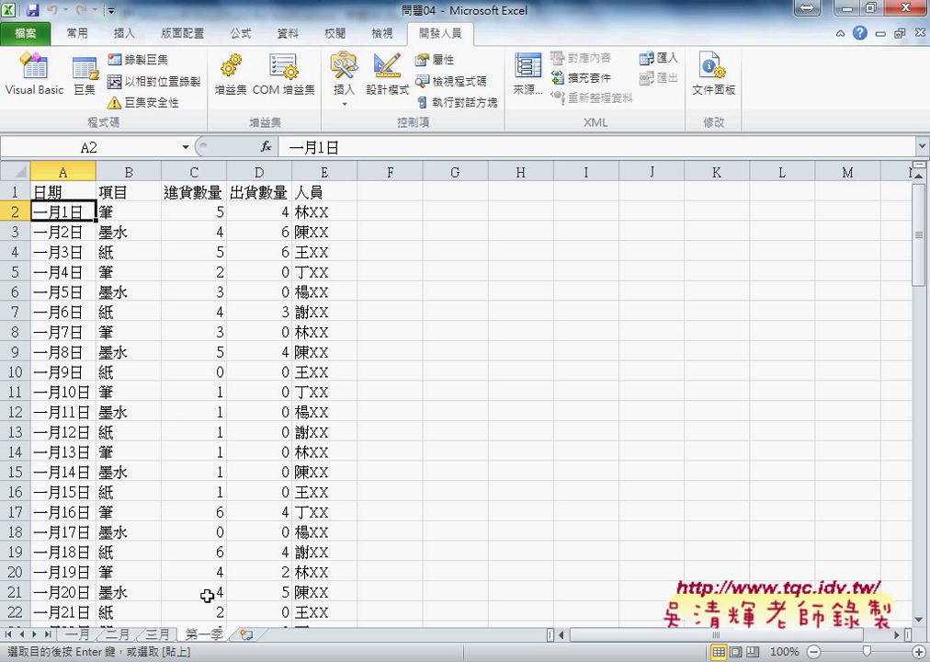
Step: Bring up the Visual Basic editor and scroll to the 清除資料 code line
mouse_move(413, 657)
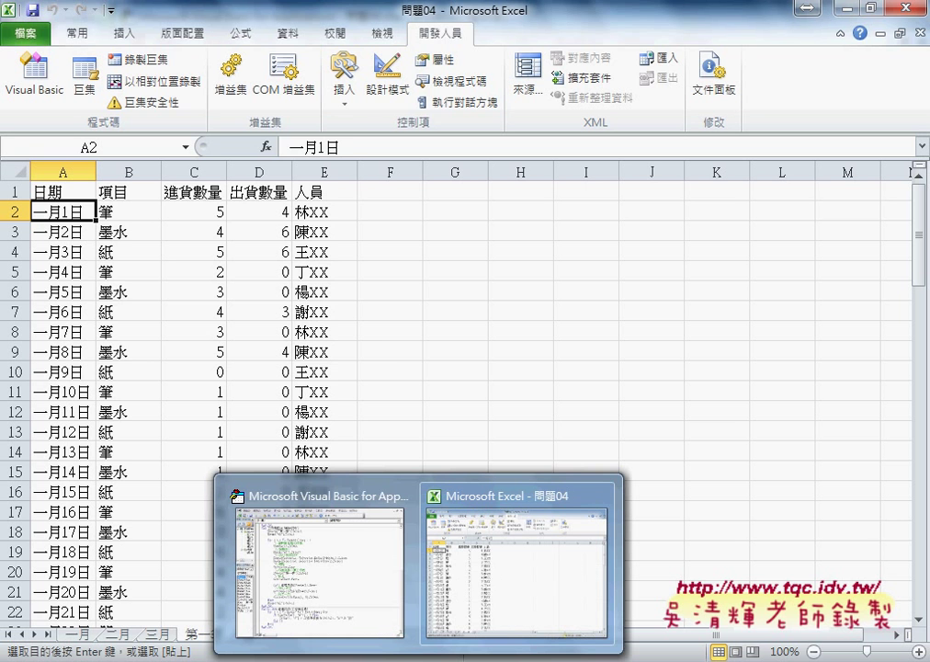
left_click(367, 604)
scroll(401, 501, "up", 3)
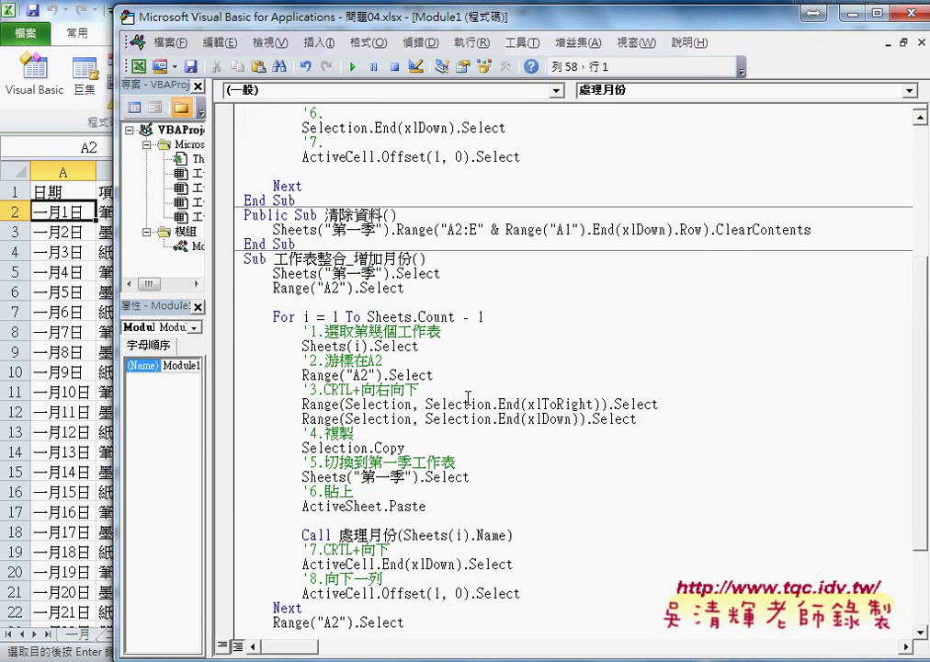
scroll(473, 393, "up", 2)
left_click(390, 317)
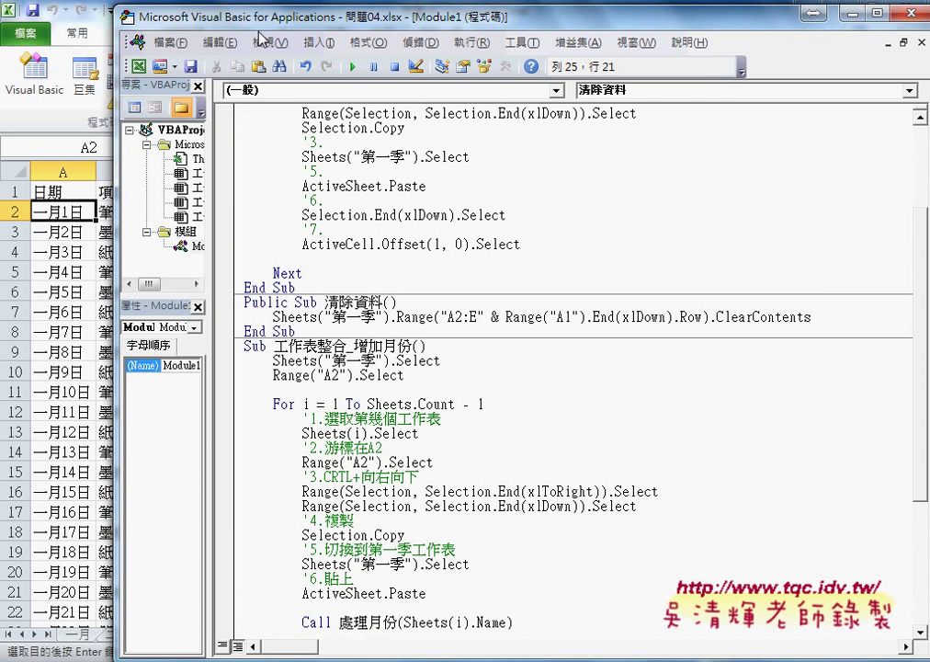
Step: Move the editor aside and highlight Range and its "A2:E" address in 清除資料
left_click_drag(274, 24, 500, 25)
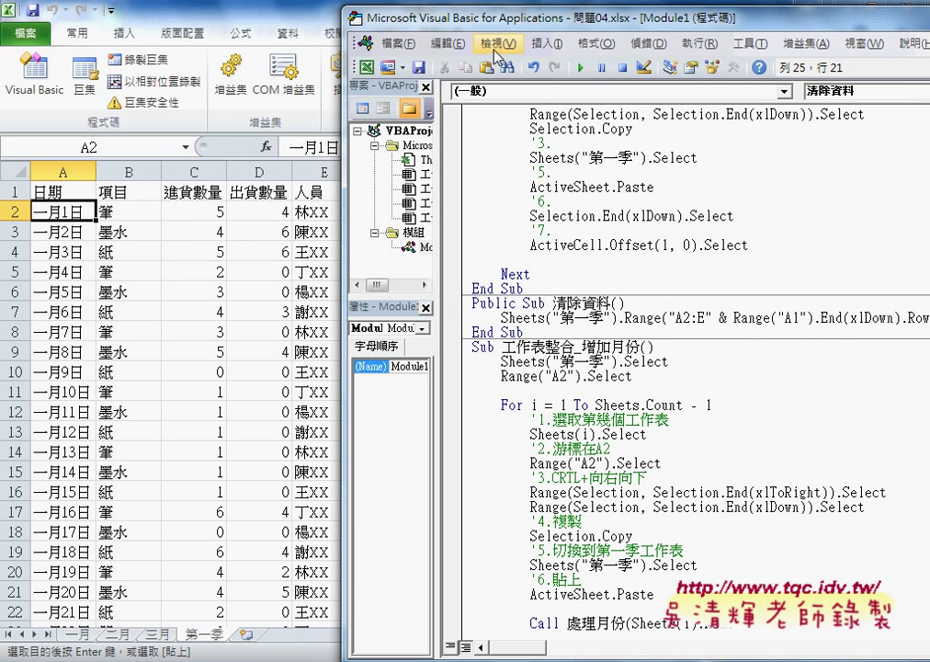
left_click(626, 318)
left_click_drag(626, 318, 665, 318)
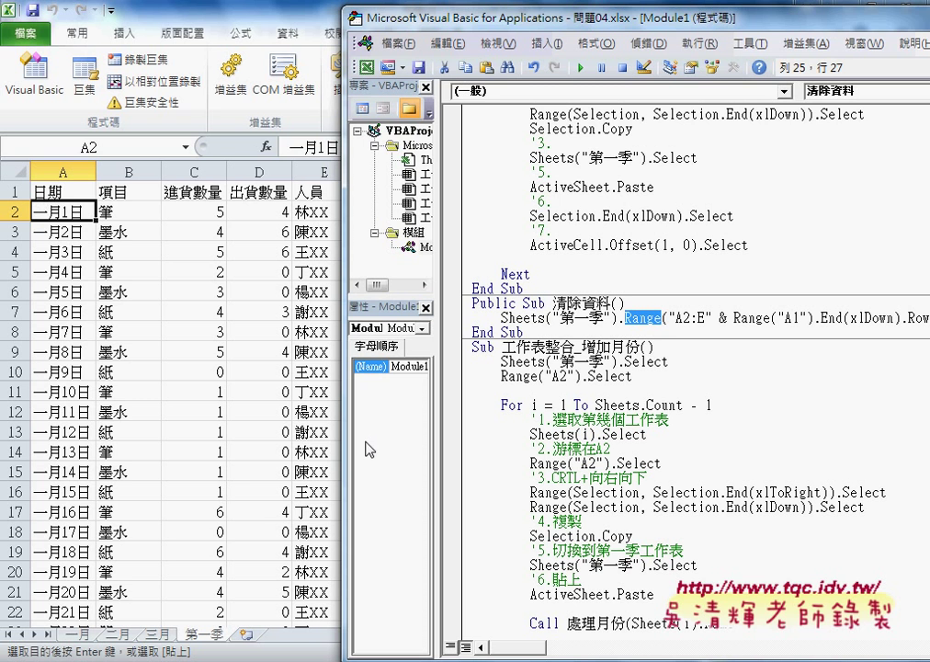
left_click_drag(668, 318, 714, 318)
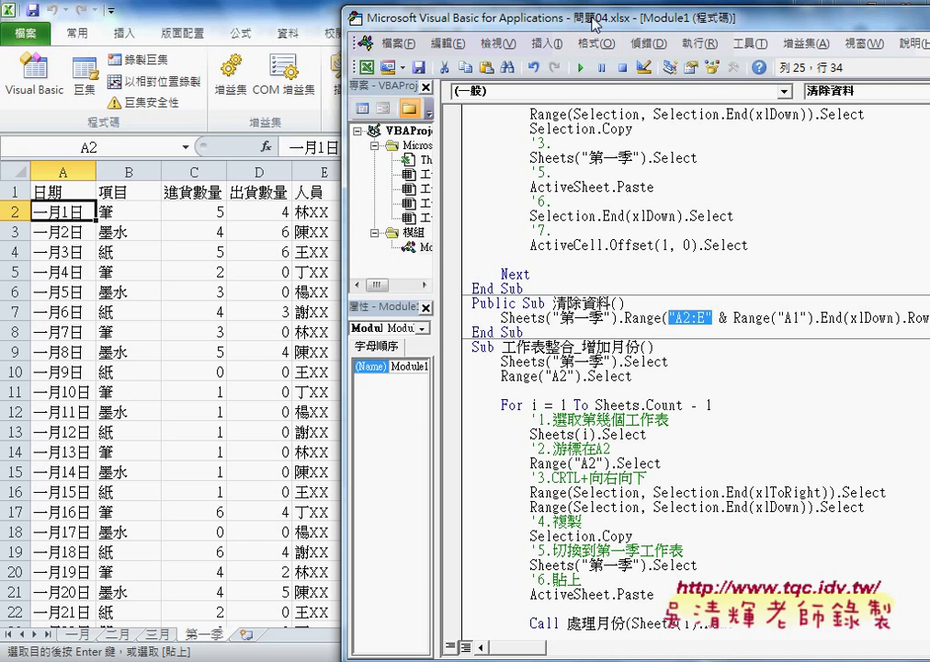
Step: Reposition and resize the editor so the full code line shows beside the sheet
left_click_drag(595, 25, 374, 22)
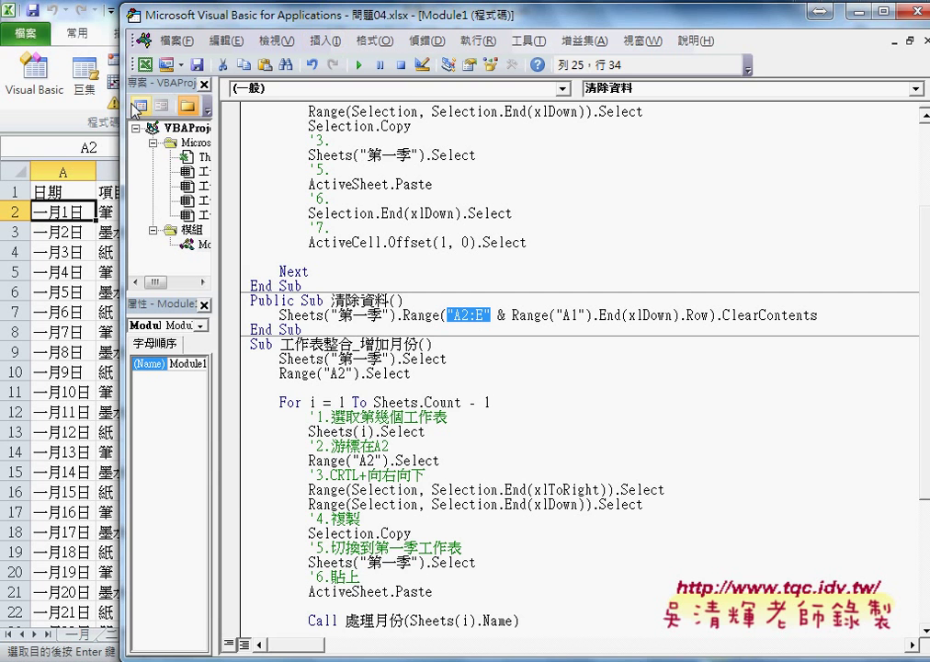
mouse_move(121, 92)
left_mouse_down()
mouse_move(389, 110)
mouse_move(378, 110)
left_mouse_up()
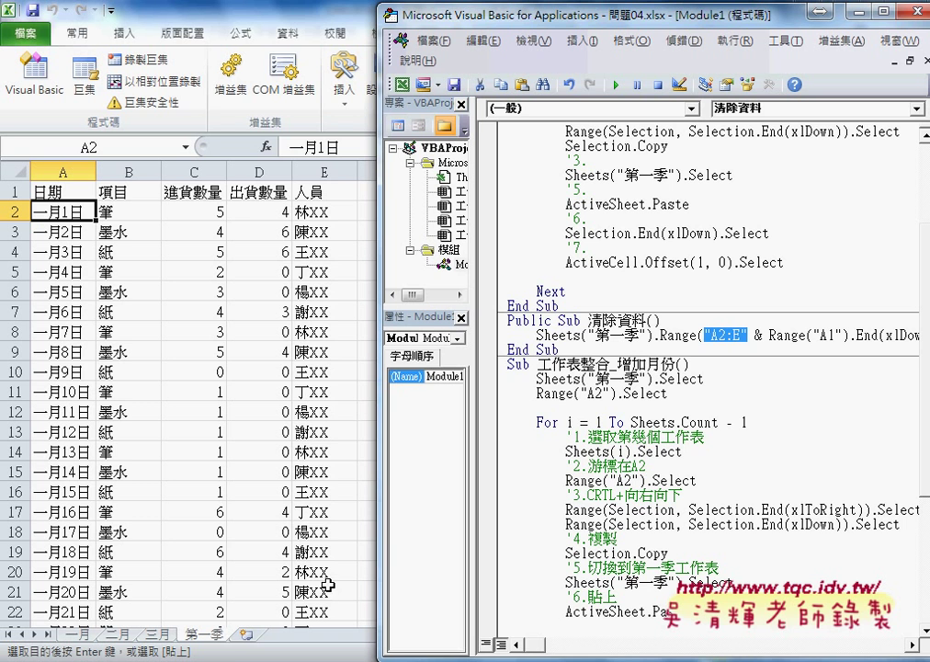
left_click_drag(386, 15, 228, 13)
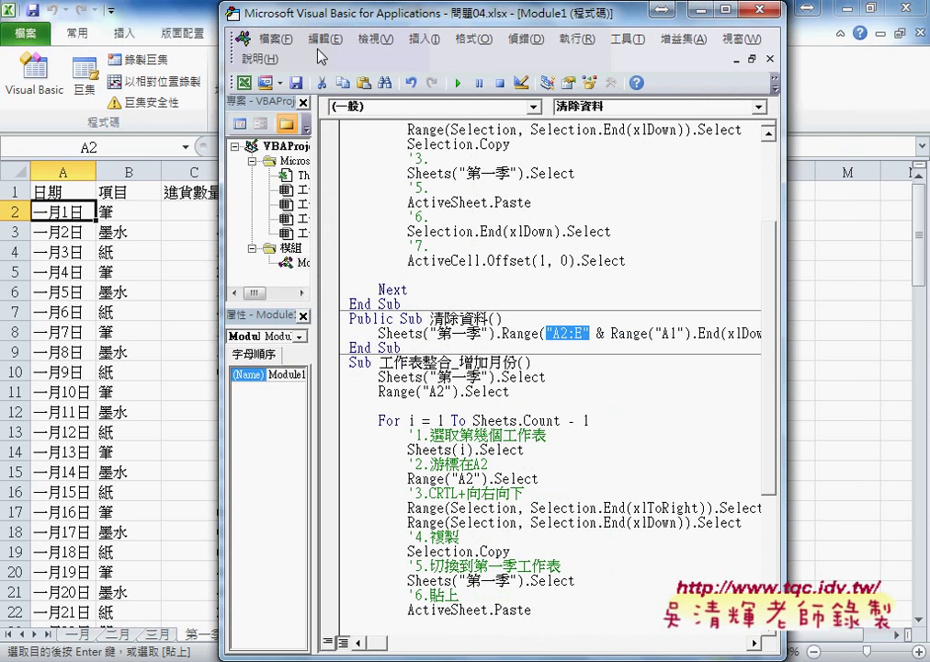
left_click_drag(786, 328, 889, 329)
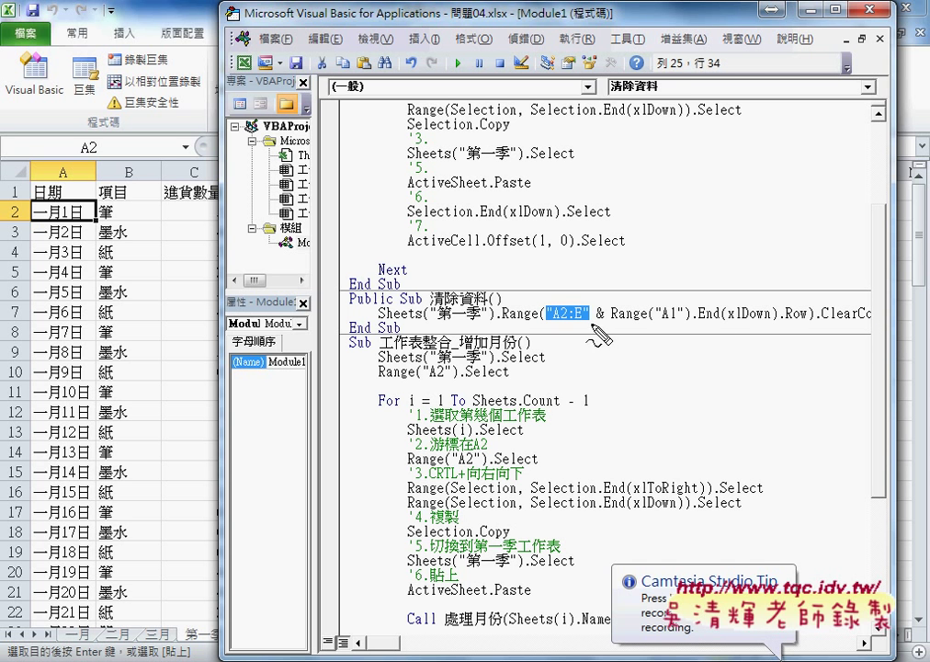
left_click_drag(594, 323, 802, 321)
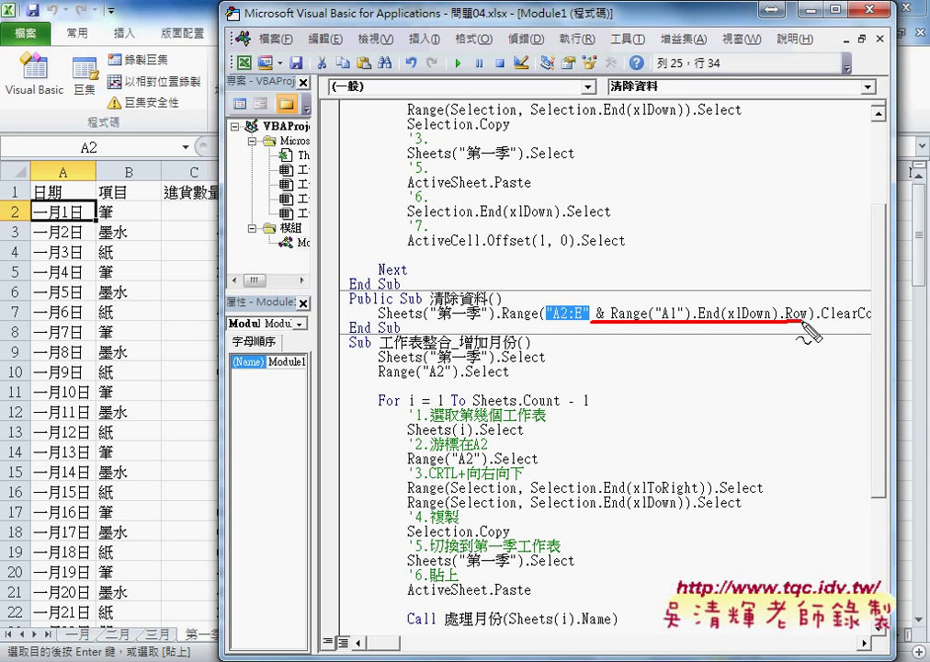
left_click_drag(685, 276, 703, 294)
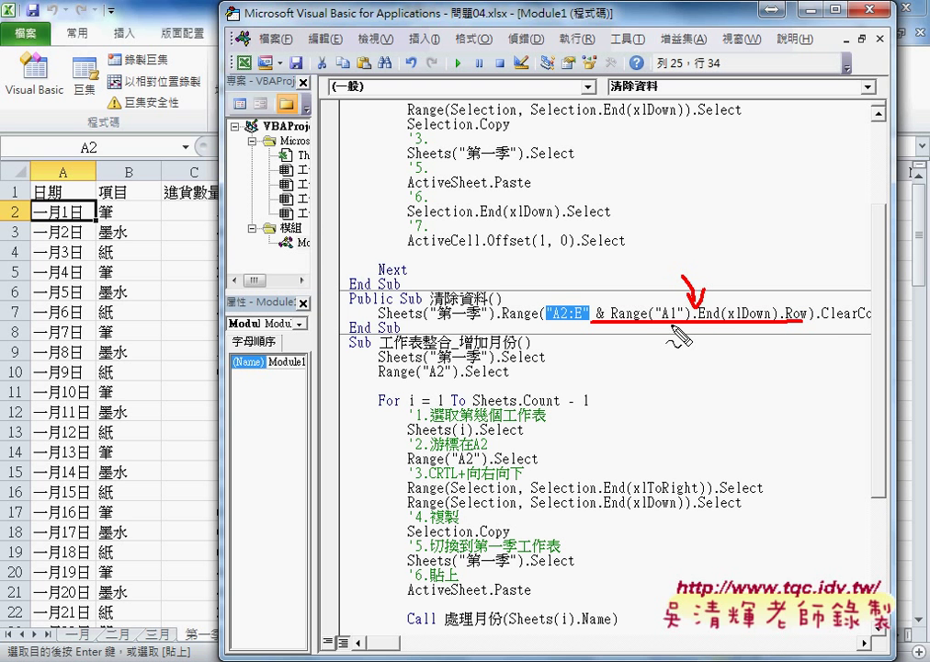
key("Escape")
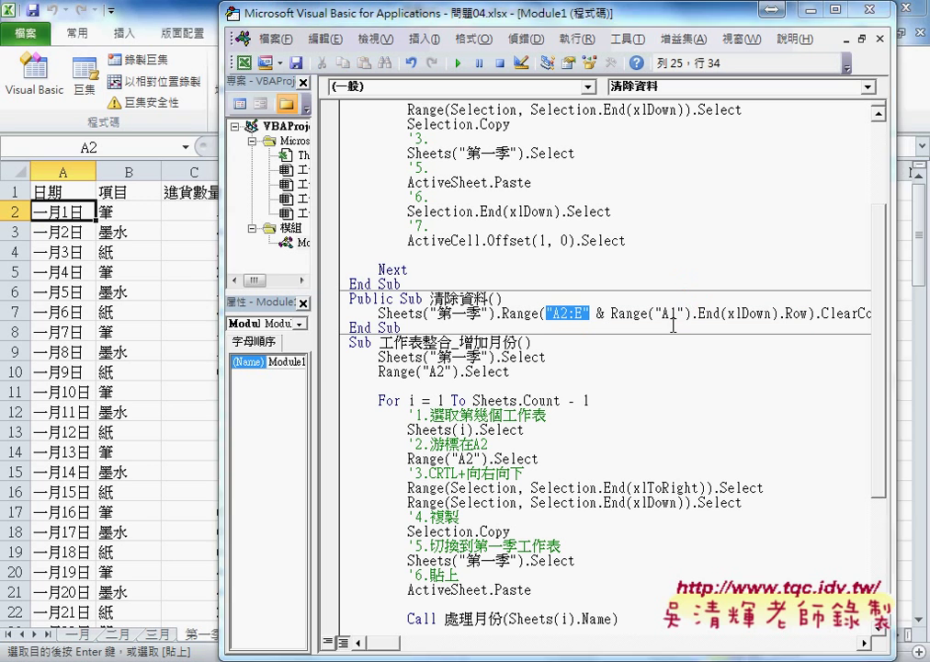
left_click_drag(591, 312, 809, 313)
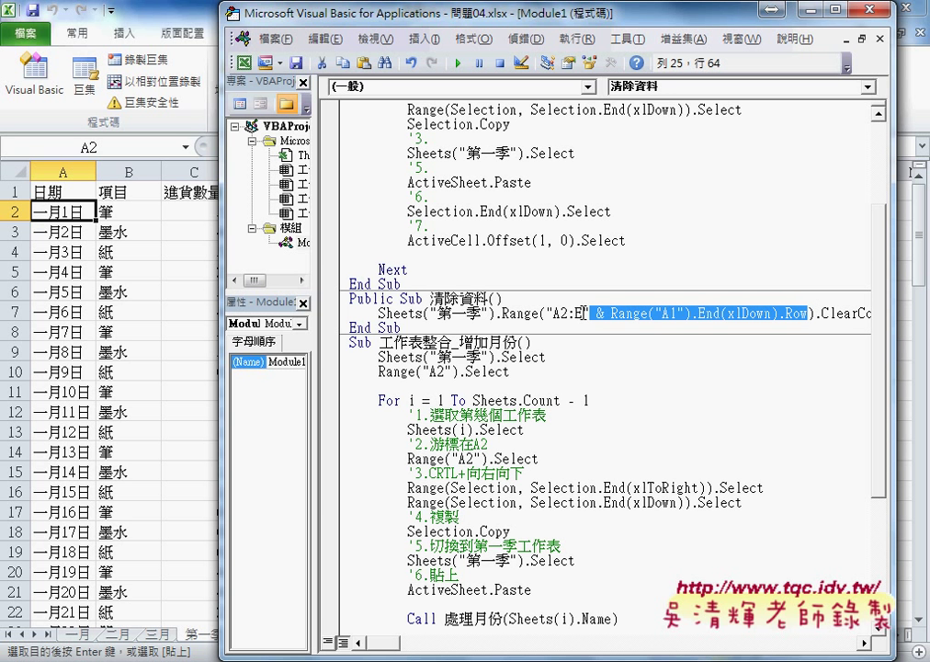
left_click(840, 313)
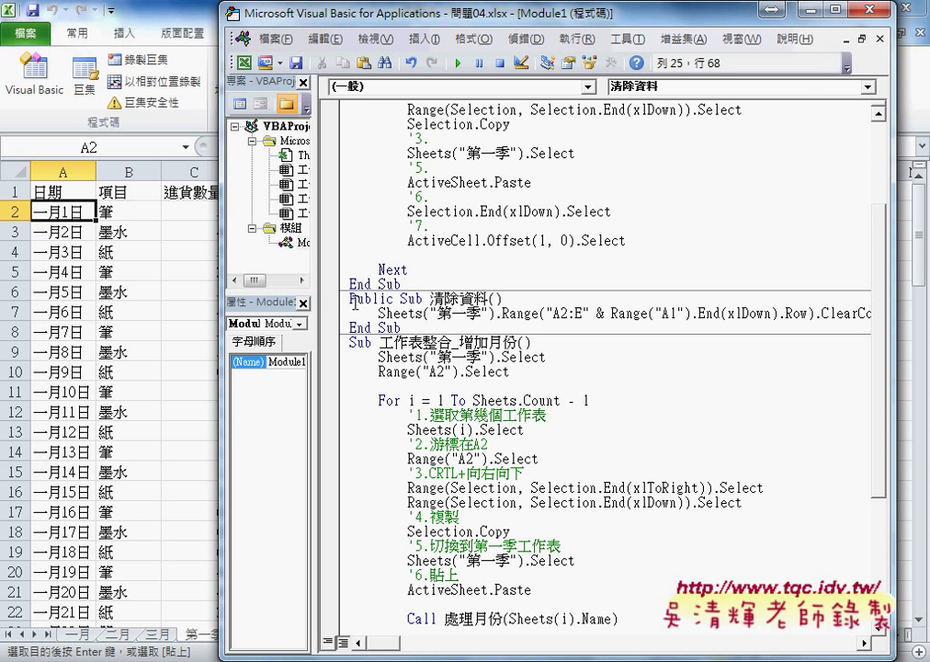
Step: Widen the editor and delete both ClearContents and the Sheets("第一季"). prefix from the line
left_click_drag(244, 15, 136, 16)
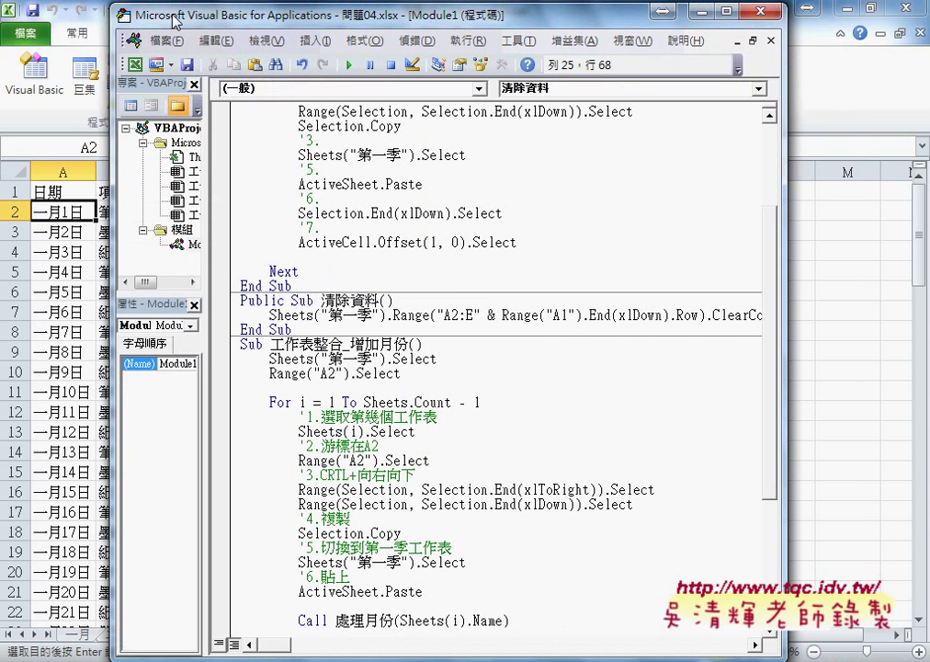
left_click_drag(786, 258, 905, 276)
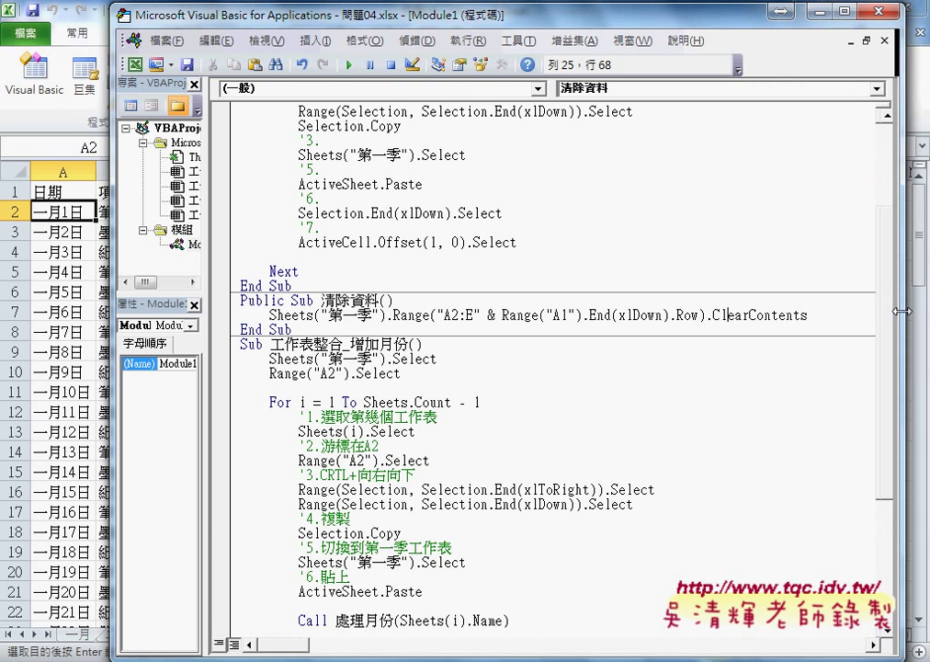
left_click_drag(826, 320, 707, 320)
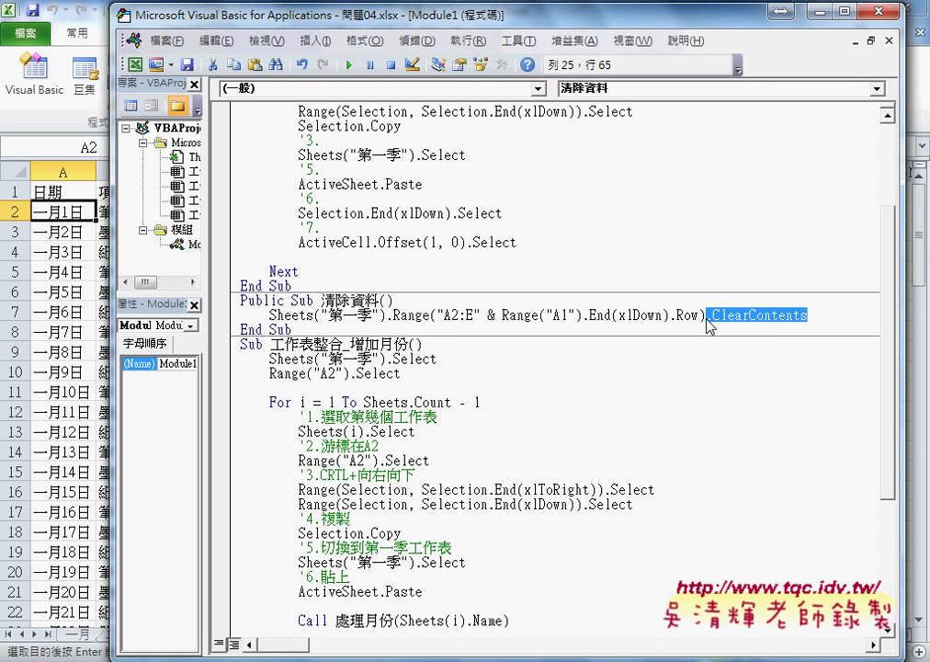
key("Delete")
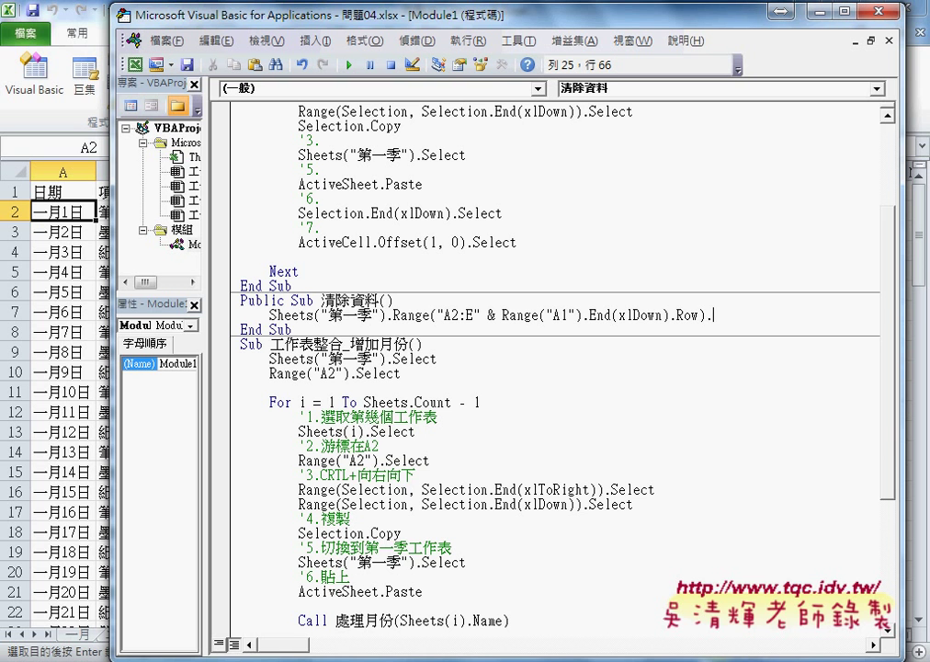
left_click_drag(270, 315, 394, 315)
key("ctrl+c")
key("Delete")
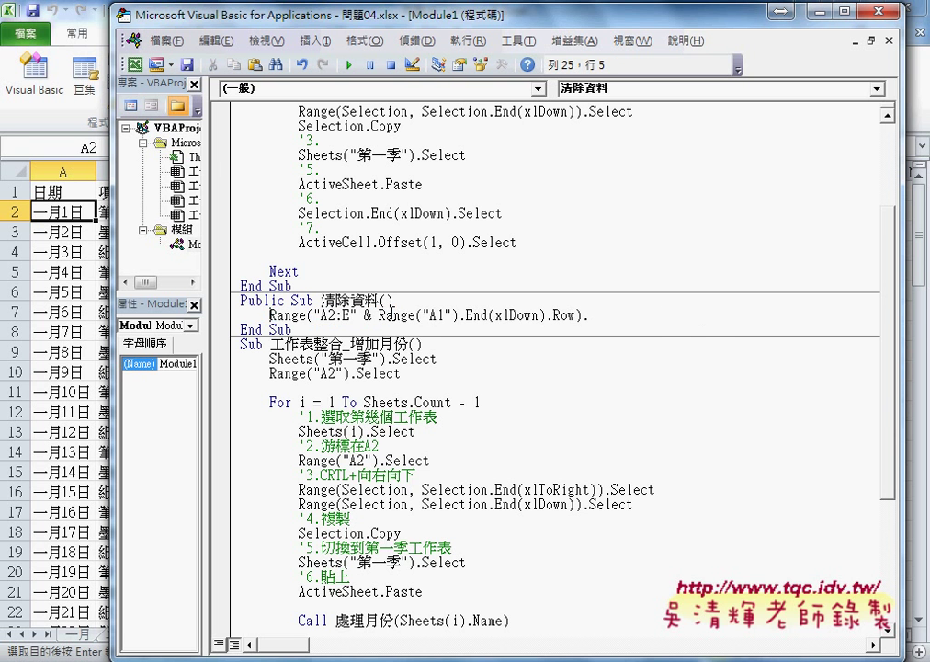
Step: Re-add ClearContents at the line's end by typing .cl and choosing it from IntelliSense
left_click(584, 315)
type(".")
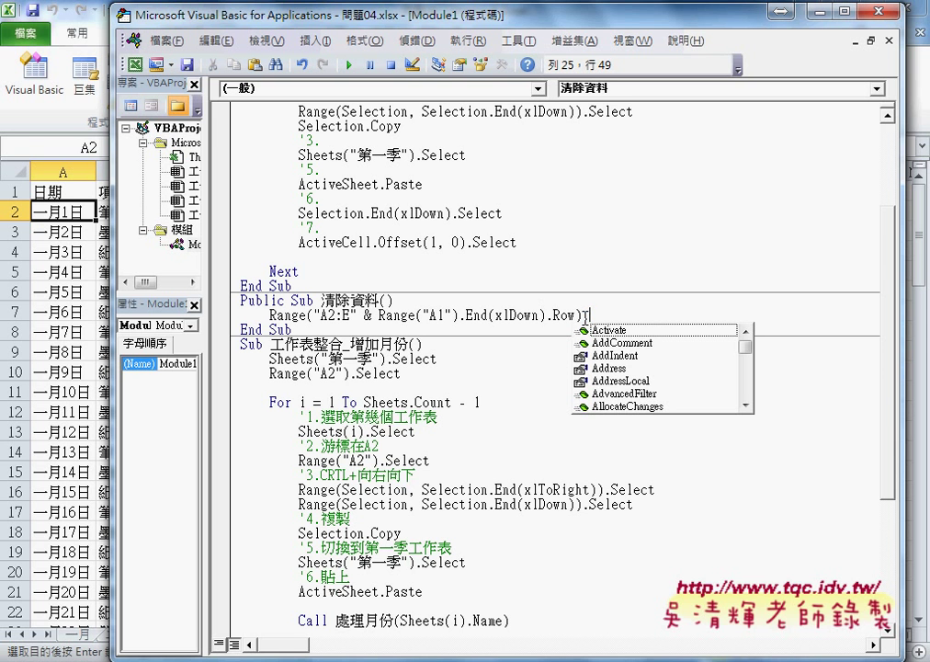
type("c")
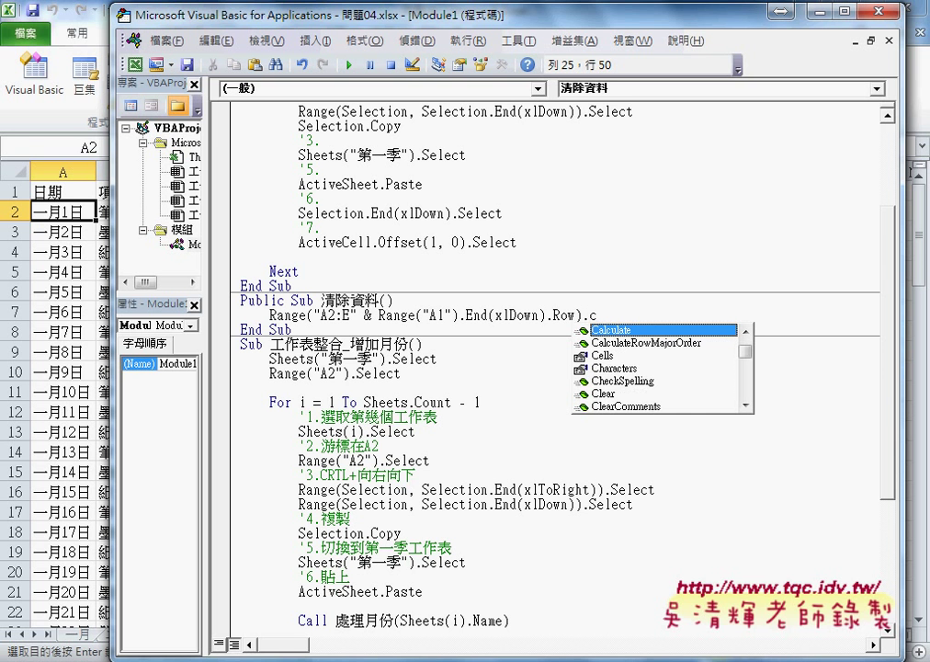
type("l")
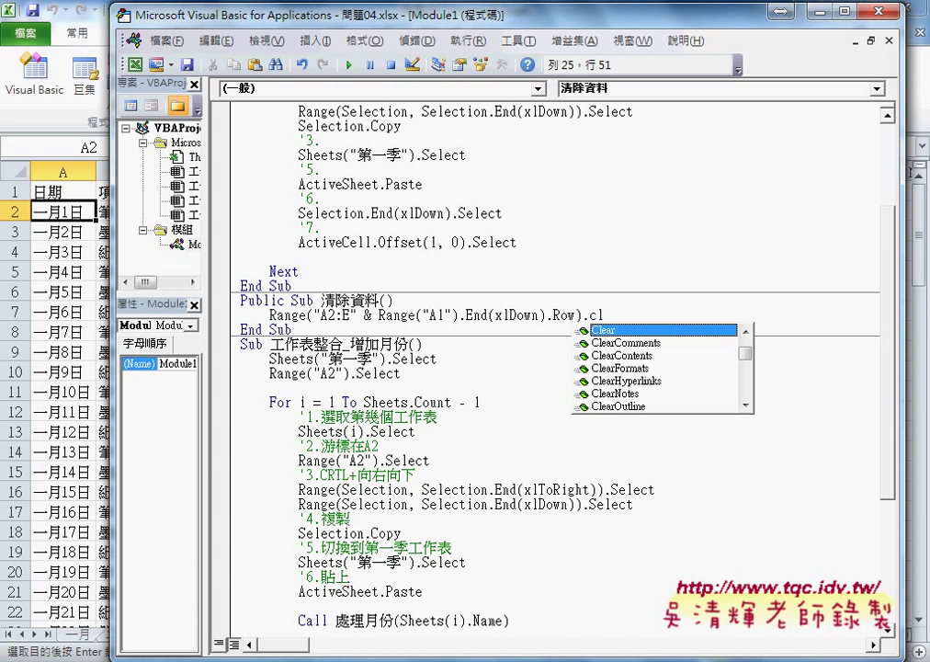
key("Down")
key("Down")
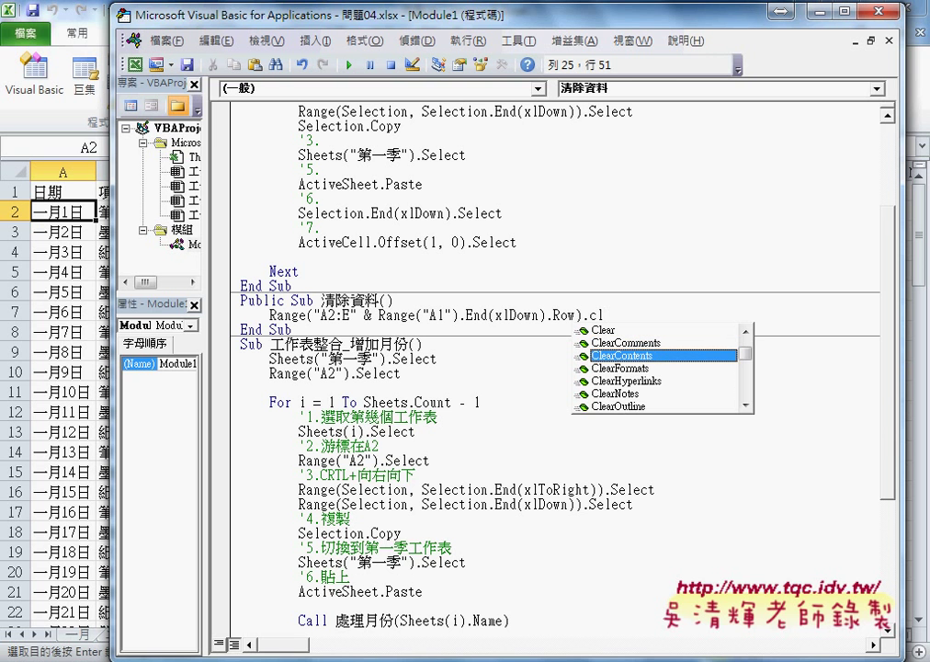
key("Tab")
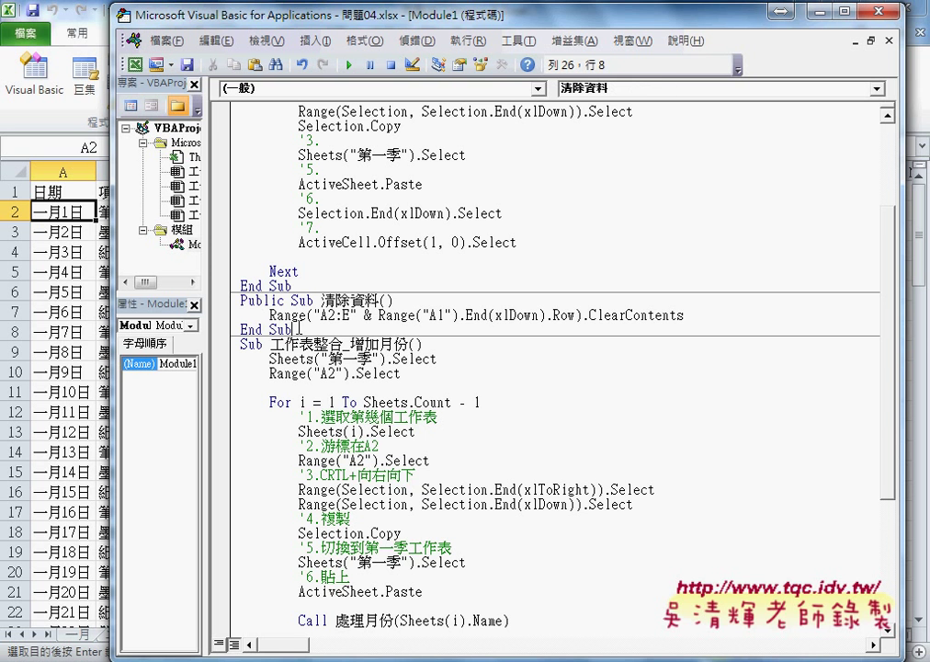
left_click_drag(292, 329, 246, 301)
Step: Copy Sheets("第一季"). from 工作表整合_增加月份 and paste it before Range in 清除資料
left_click(269, 315)
left_click_drag(270, 358, 393, 358)
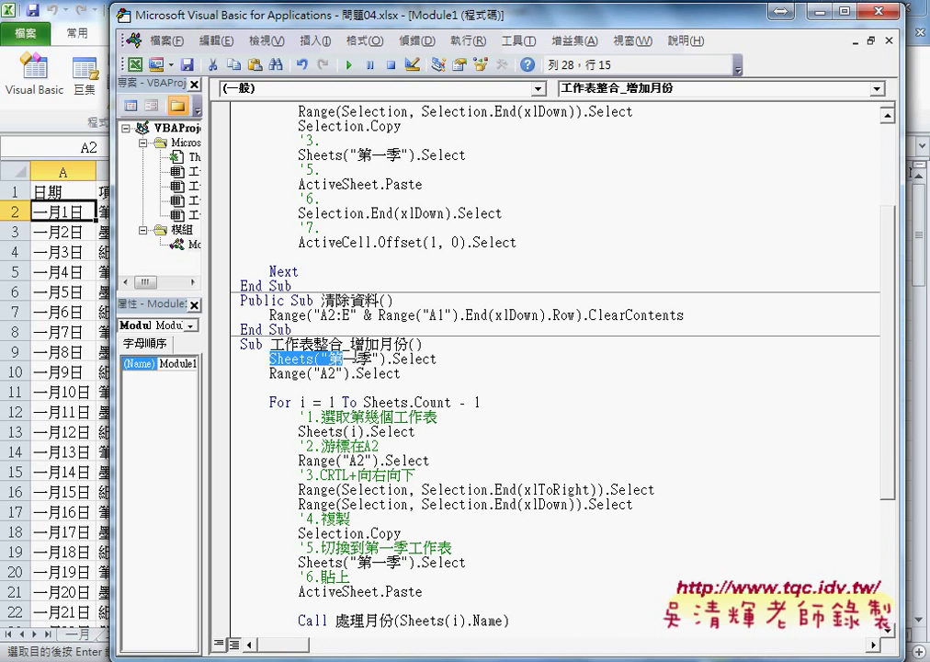
left_click(269, 316)
key("ctrl+v")
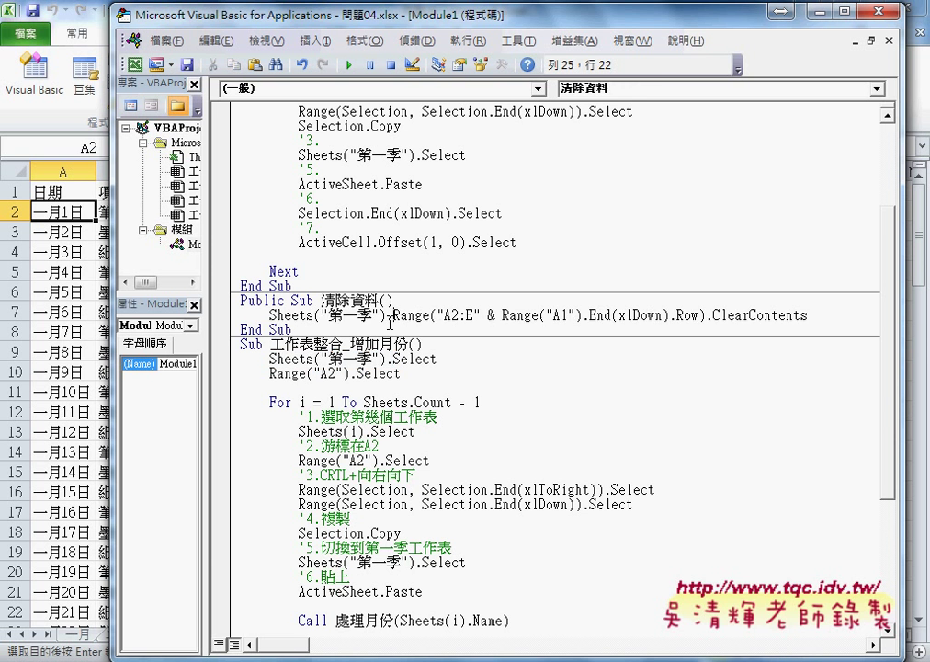
left_click_drag(393, 315, 269, 315)
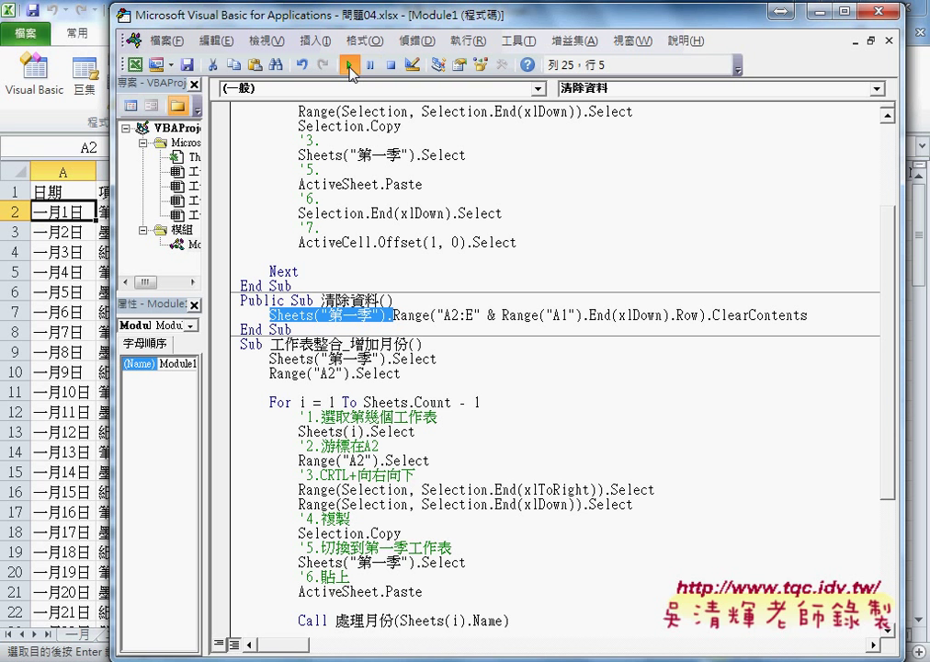
Step: Run 清除資料 with Run Sub/UserForm, clearing 第一季 below the header row
left_click(349, 65)
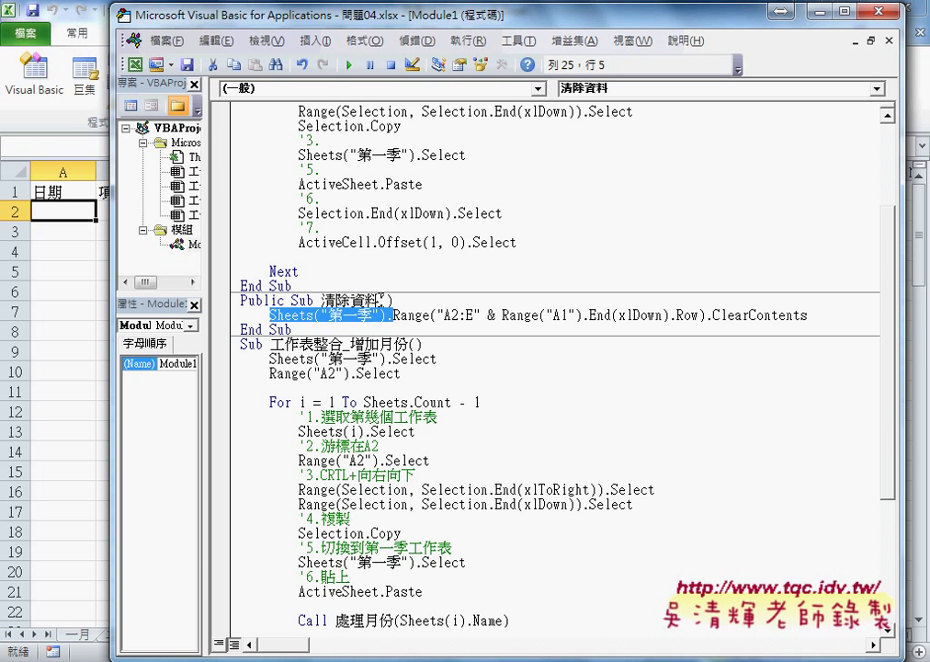
left_click_drag(379, 300, 321, 301)
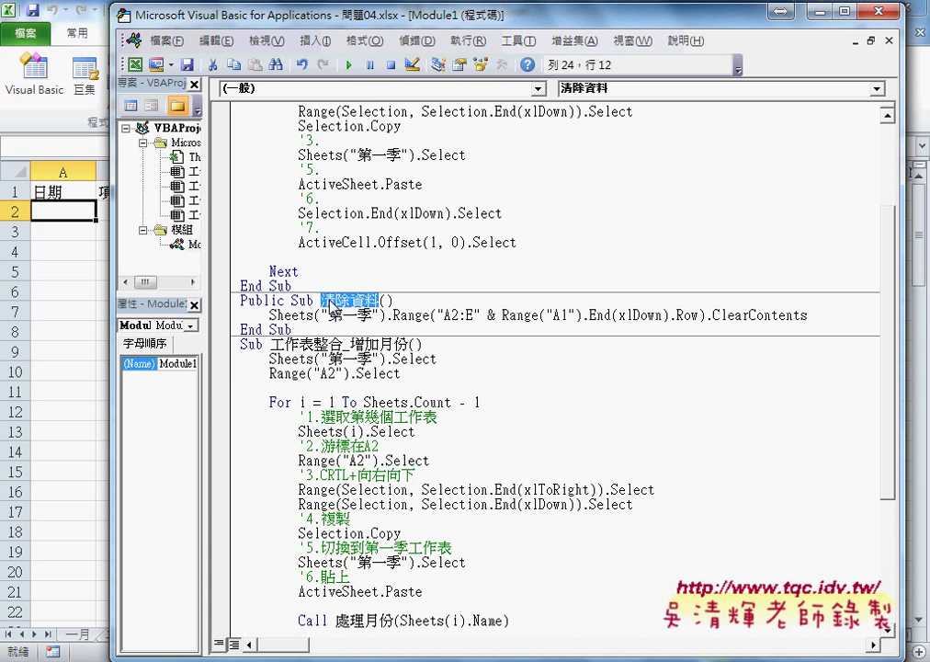
scroll(327, 303, "up", 2)
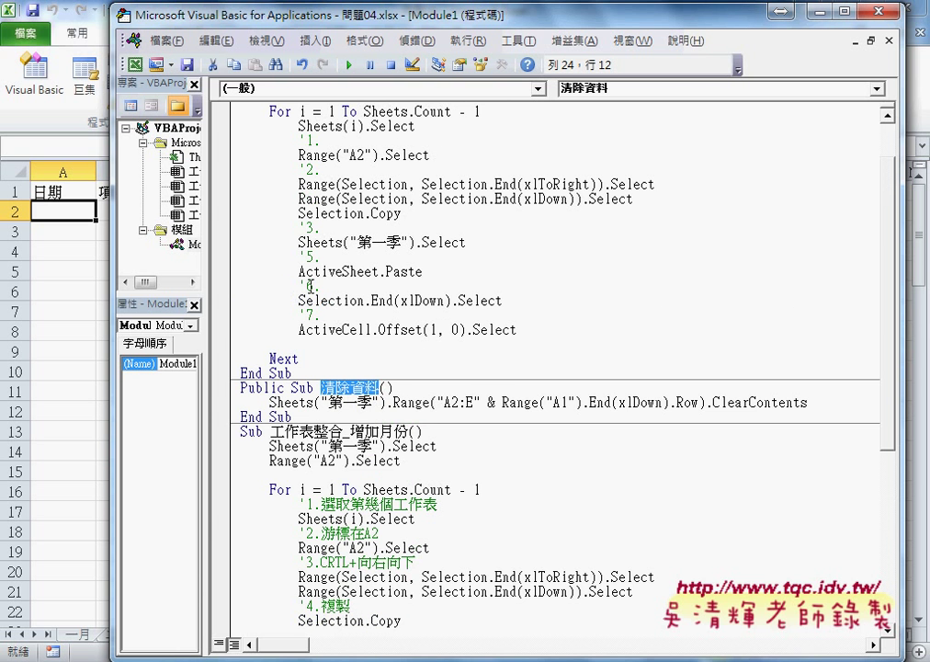
scroll(332, 286, "down", 1)
scroll(321, 257, "up", 2)
scroll(293, 182, "down", 1)
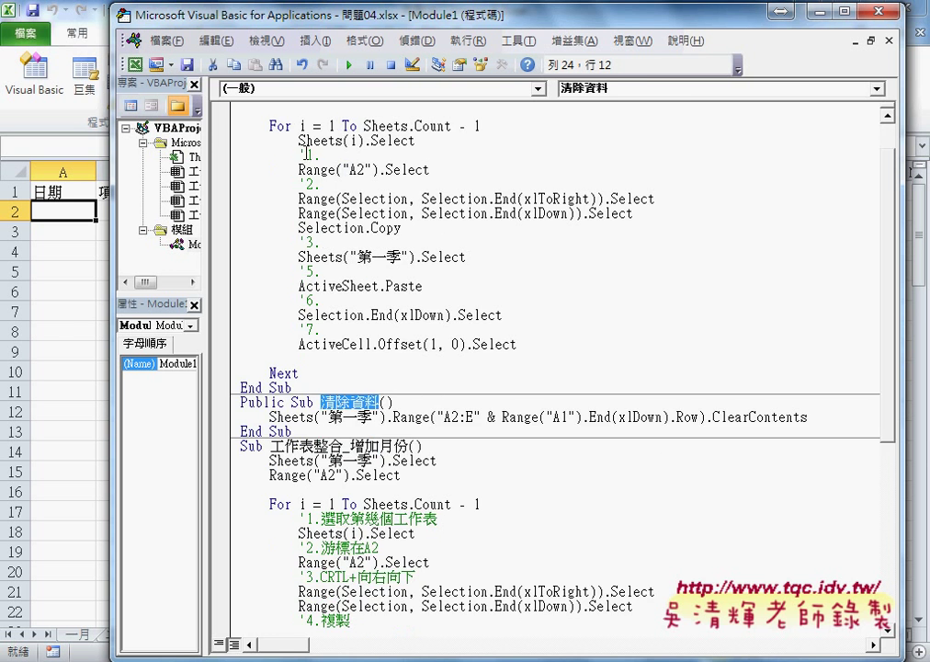
scroll(293, 181, "up", 1)
left_click_drag(271, 112, 342, 126)
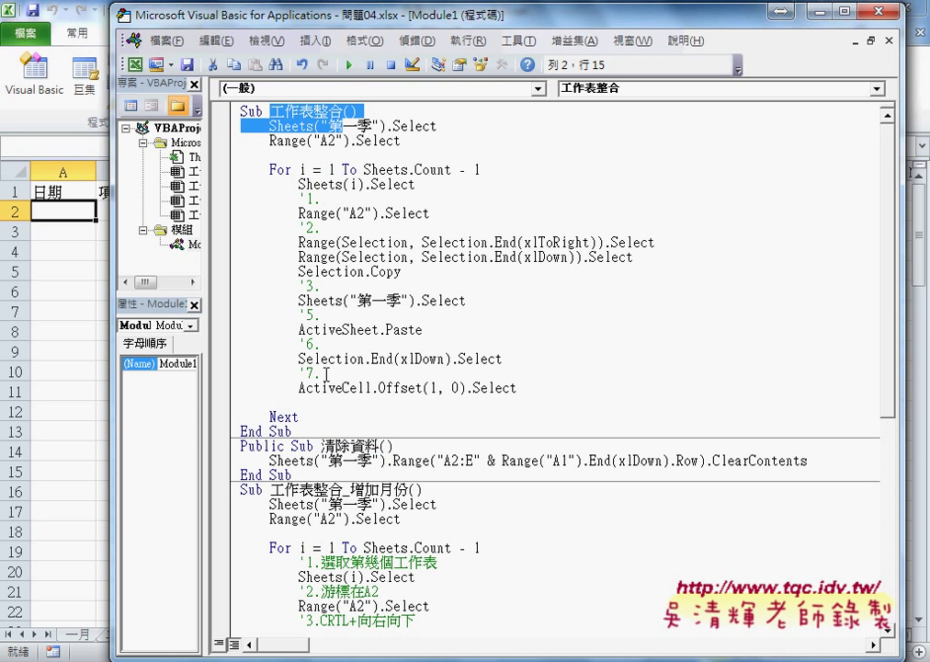
left_click_drag(315, 427, 170, 97)
scroll(328, 336, "down", 3)
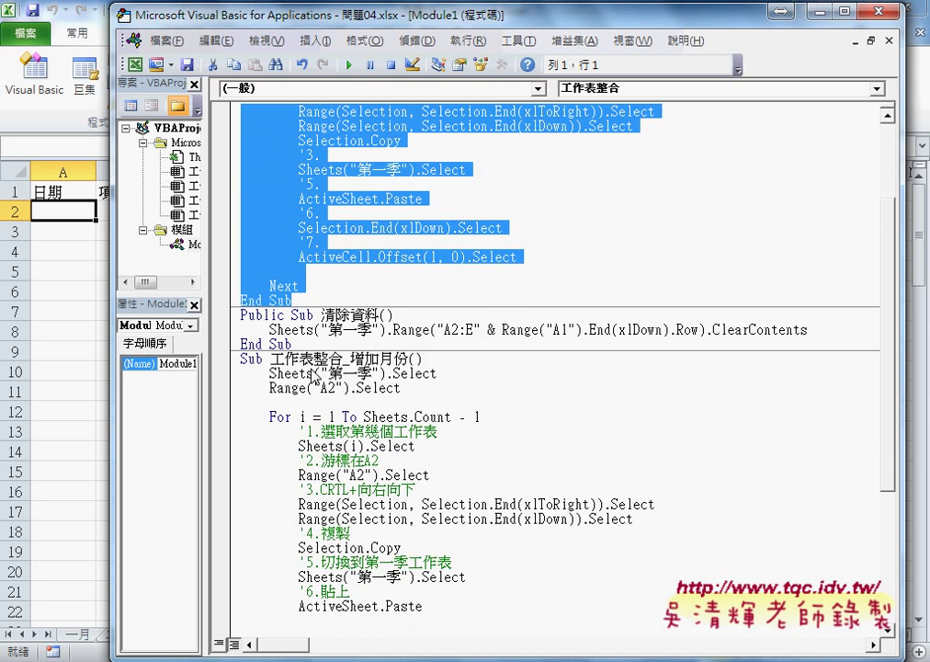
scroll(328, 336, "down", 1)
left_click_drag(317, 314, 411, 314)
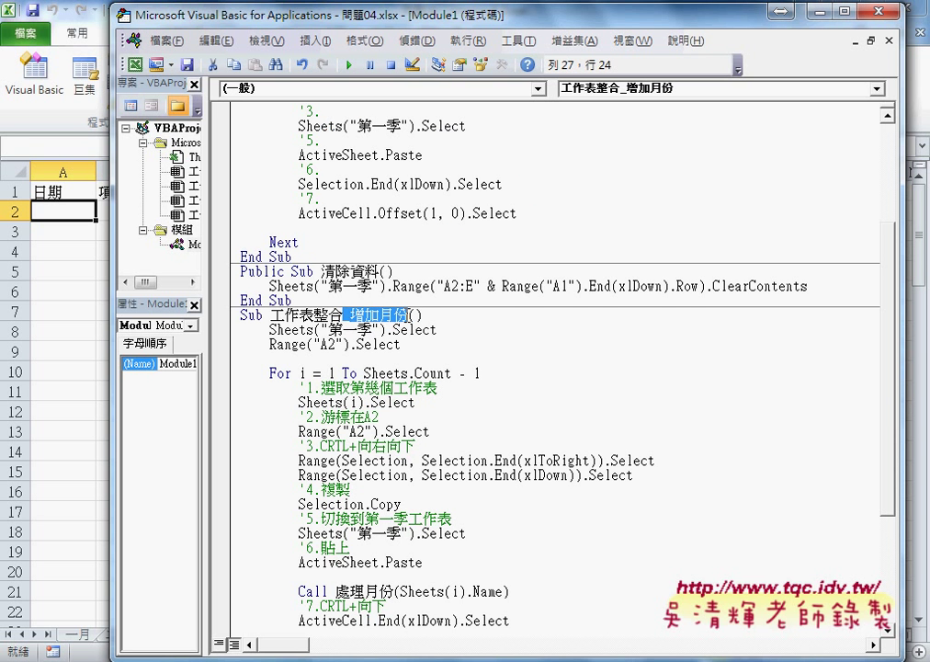